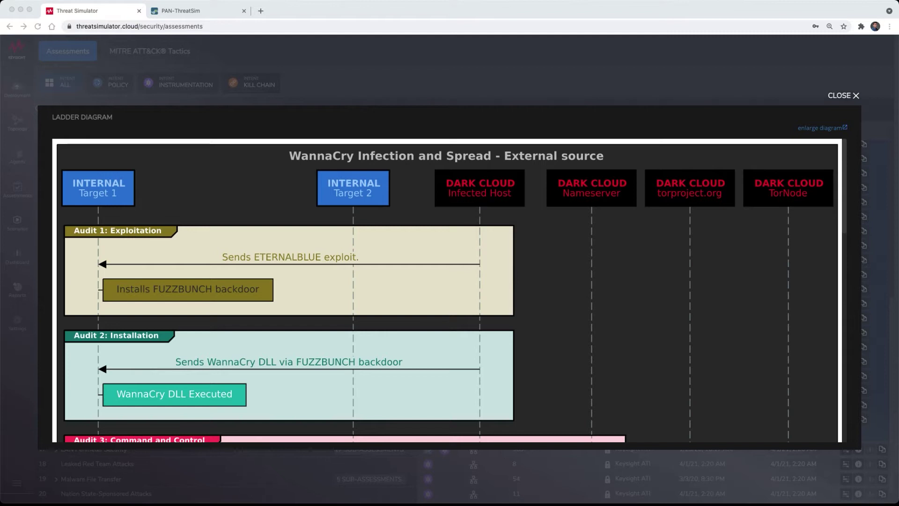
Step: Scroll through Audits 1 to 7 of the WannaCry external-source ladder diagram
{"action": "scroll", "coordinate": [594, 337], "scroll_direction": "down", "scroll_amount": 6}
{"action": "scroll", "coordinate": [595, 337], "scroll_direction": "down", "scroll_amount": 5}
{"action": "scroll", "coordinate": [594, 337], "scroll_direction": "down", "scroll_amount": 4}
{"action": "scroll", "coordinate": [594, 337], "scroll_direction": "up", "scroll_amount": 14}
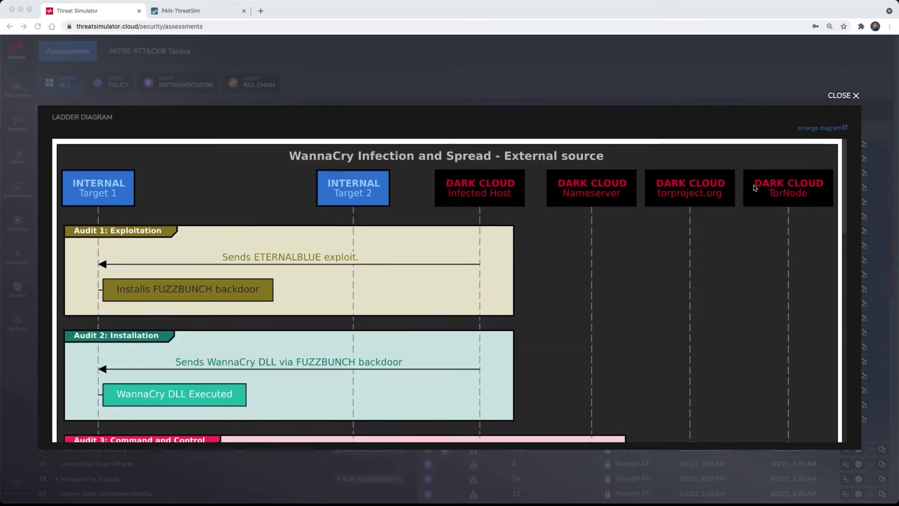
Step: Close the ladder diagram and assign TS-AWS-DMZ as INTERNAL1 and TS-BranchSite-1 as INTERNAL2
{"action": "left_click", "coordinate": [843, 97]}
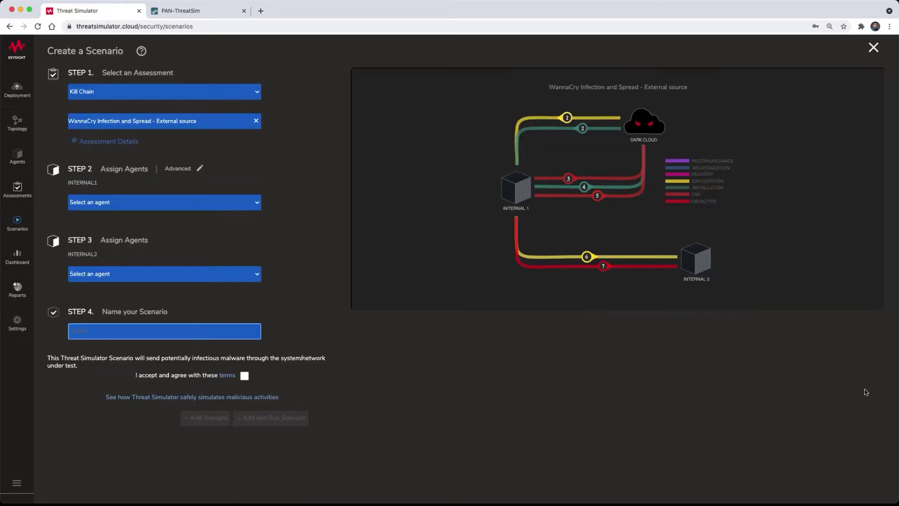
{"action": "left_click", "coordinate": [248, 206]}
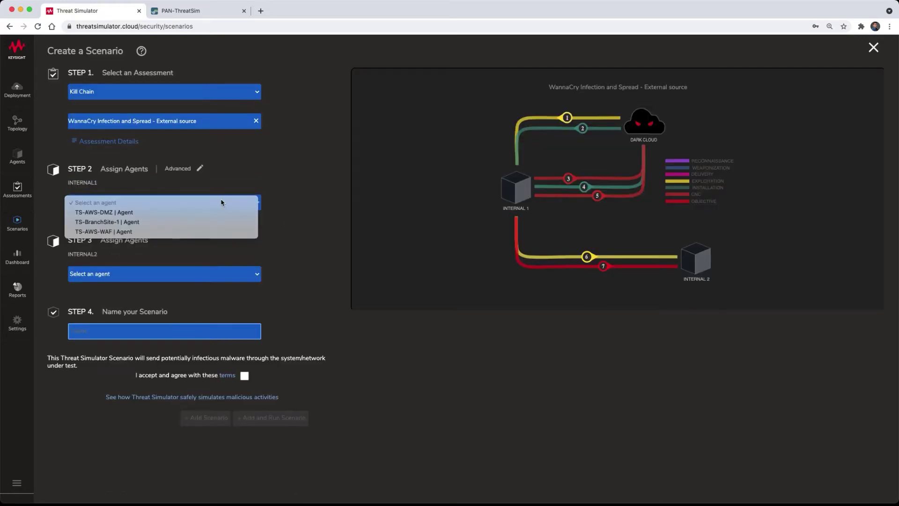
{"action": "left_click", "coordinate": [219, 212]}
{"action": "left_click", "coordinate": [217, 275]}
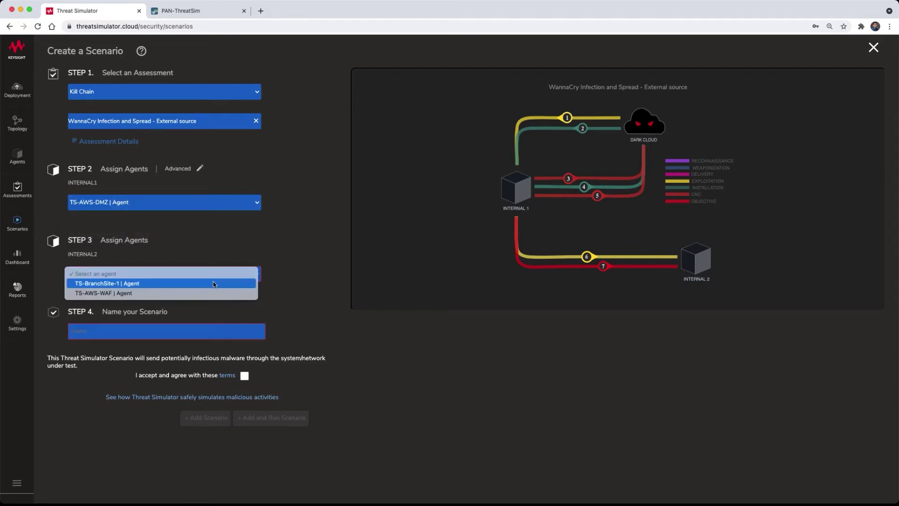
{"action": "left_click", "coordinate": [217, 283]}
{"action": "left_click", "coordinate": [298, 308]}
{"action": "left_click", "coordinate": [199, 169]}
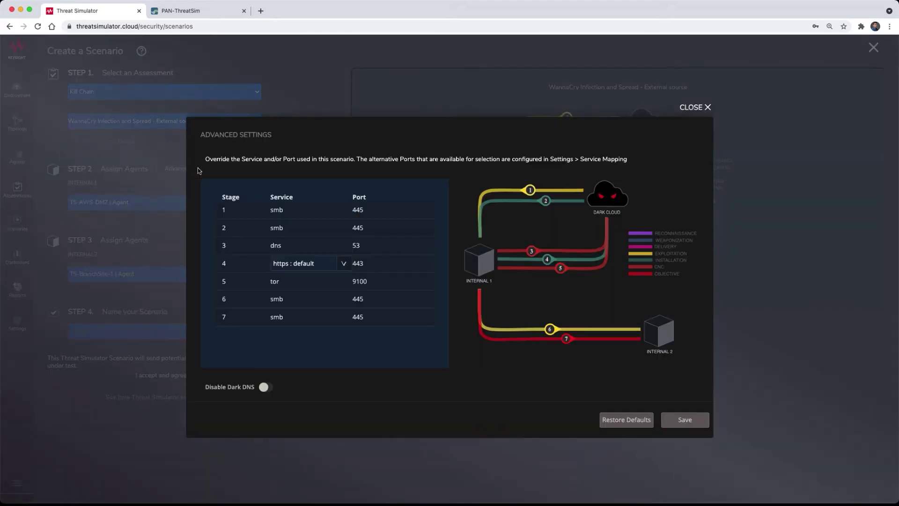
{"action": "left_click", "coordinate": [344, 264]}
{"action": "left_click", "coordinate": [370, 227]}
{"action": "left_click", "coordinate": [615, 423]}
{"action": "left_click", "coordinate": [690, 109]}
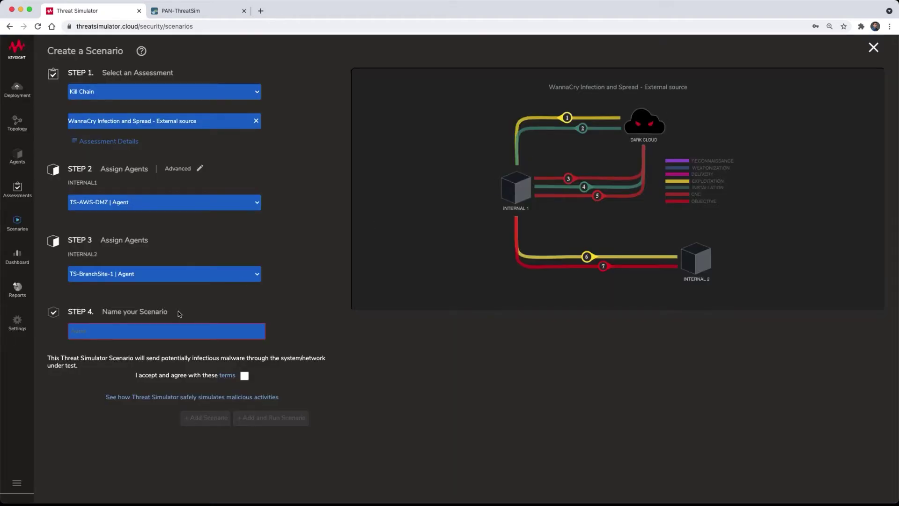
Step: Name the scenario 'WannaCry-Daily' and accept the malware simulation terms
{"action": "left_click", "coordinate": [168, 327]}
{"action": "type", "text": "W"}
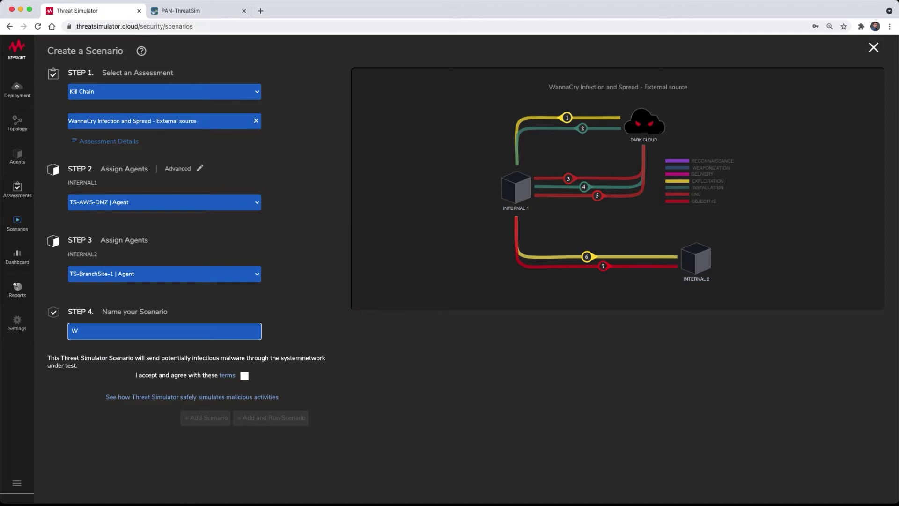
{"action": "type", "text": "annaCry-Daily"}
{"action": "left_click", "coordinate": [244, 375]}
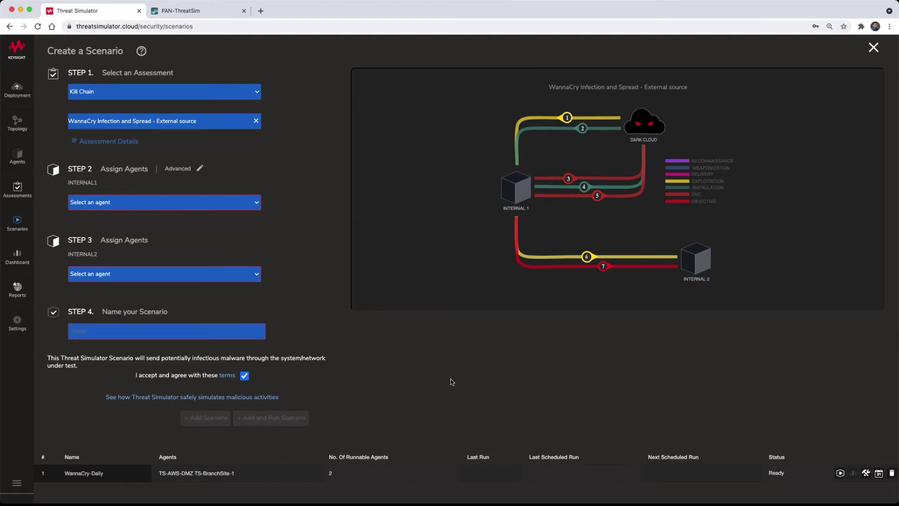
Step: Enable a scheduled run named WannaCry-Daily with Daily occurrence and save it
{"action": "left_click", "coordinate": [878, 474]}
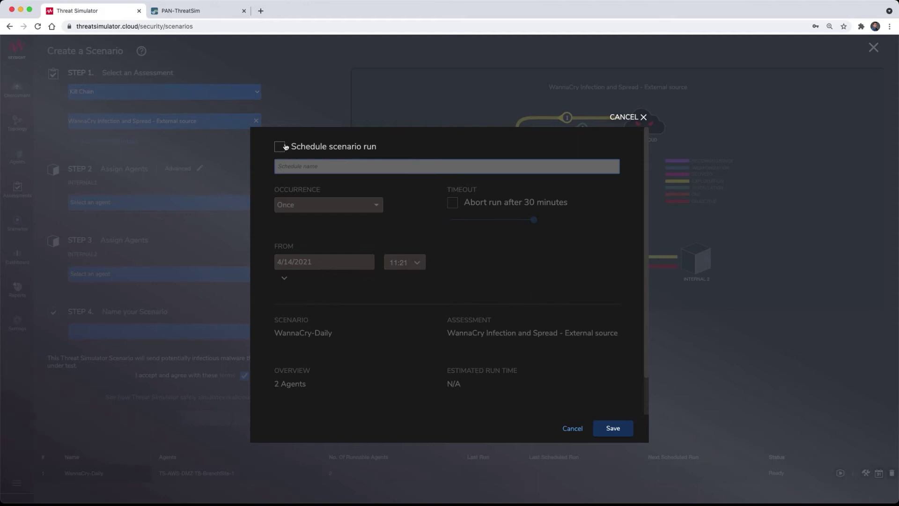
{"action": "left_click", "coordinate": [280, 147]}
{"action": "left_click", "coordinate": [289, 166]}
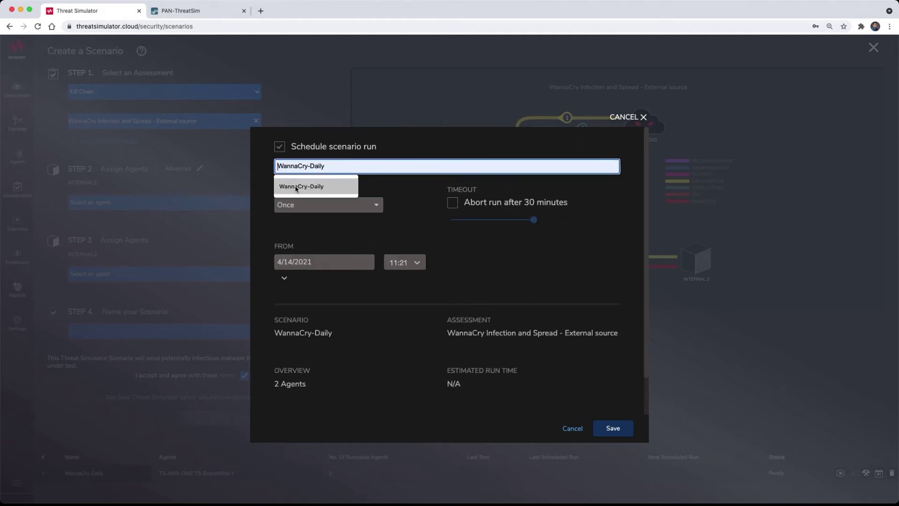
{"action": "left_click", "coordinate": [293, 186]}
{"action": "left_click", "coordinate": [297, 204]}
{"action": "left_click", "coordinate": [298, 248]}
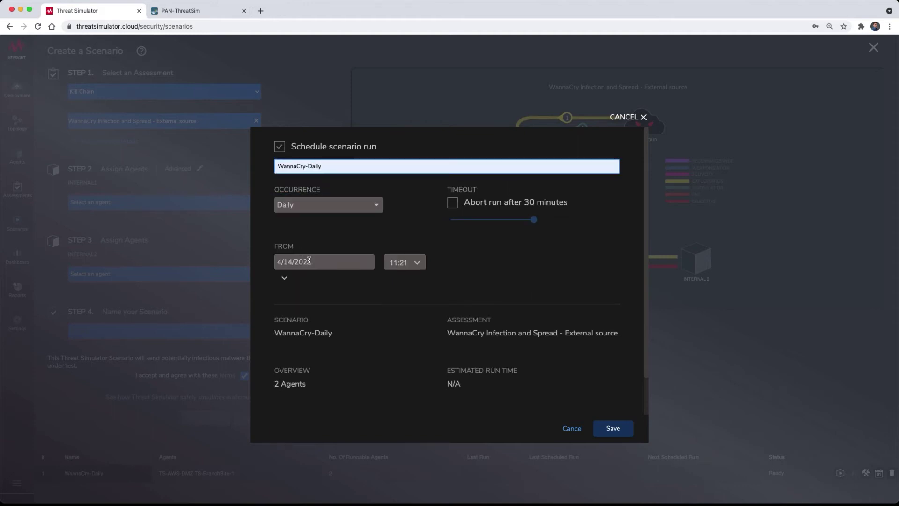
{"action": "left_click", "coordinate": [614, 428]}
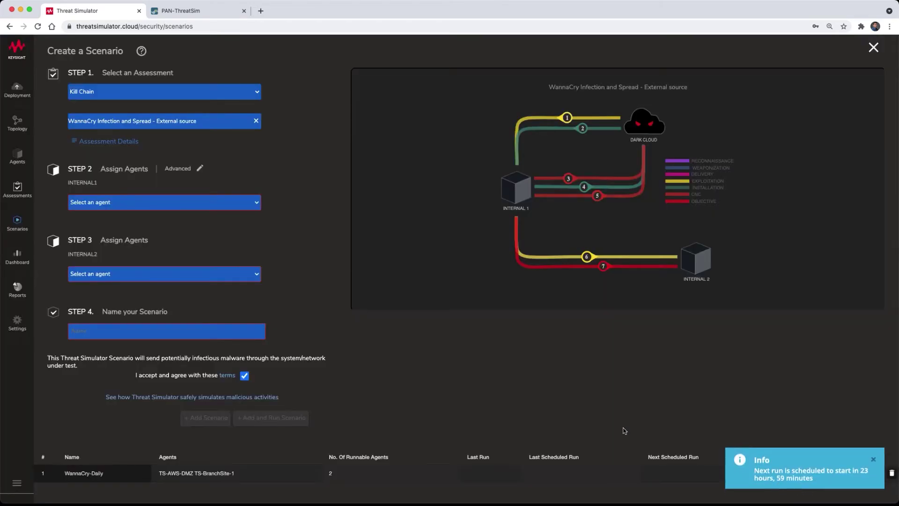
Step: Dismiss the next-run notice and run WannaCry-Daily immediately
{"action": "left_click", "coordinate": [873, 461]}
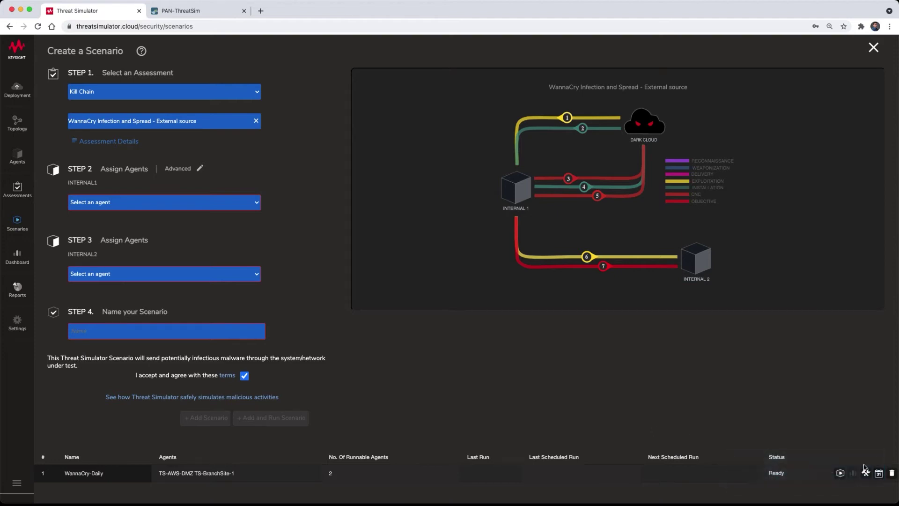
{"action": "left_click", "coordinate": [840, 475]}
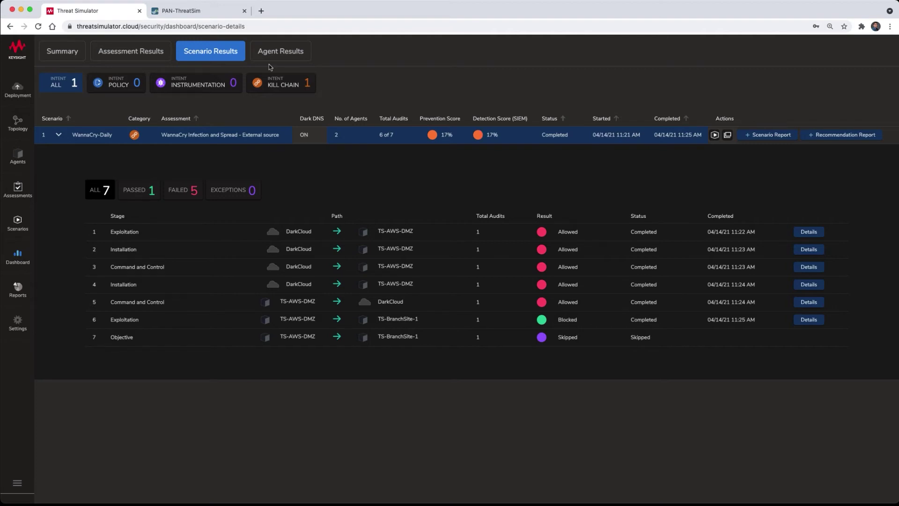
Step: Check the PAN-OS firewall threat log, then return to the Threat Simulator dashboard
{"action": "left_click", "coordinate": [213, 11]}
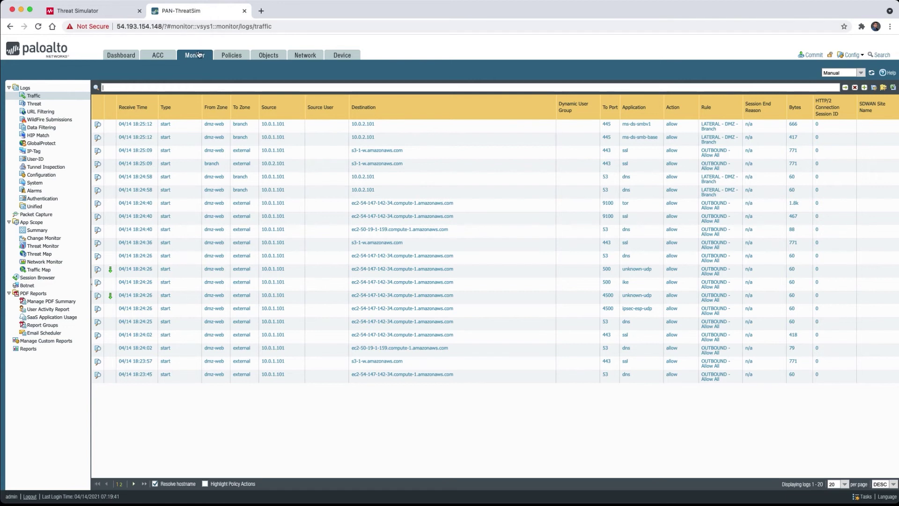
{"action": "left_click", "coordinate": [39, 105]}
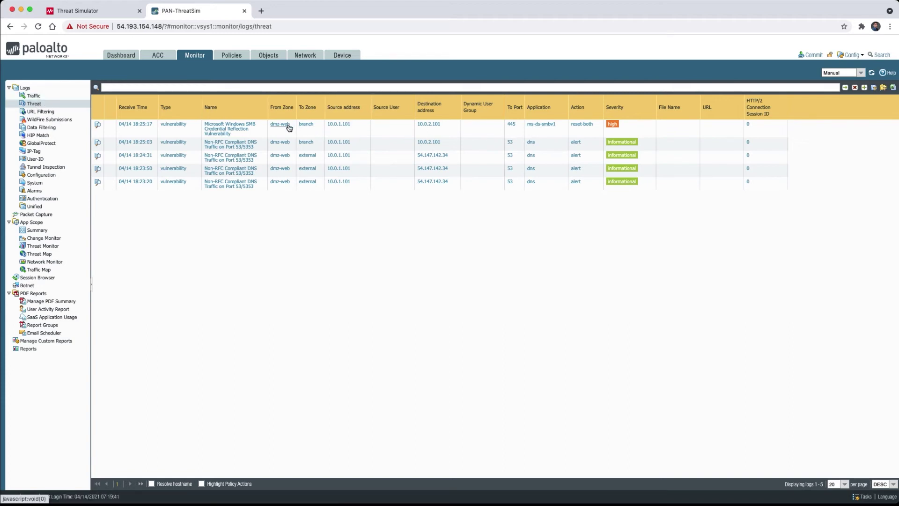
{"action": "left_click", "coordinate": [123, 11]}
{"action": "left_click", "coordinate": [17, 258]}
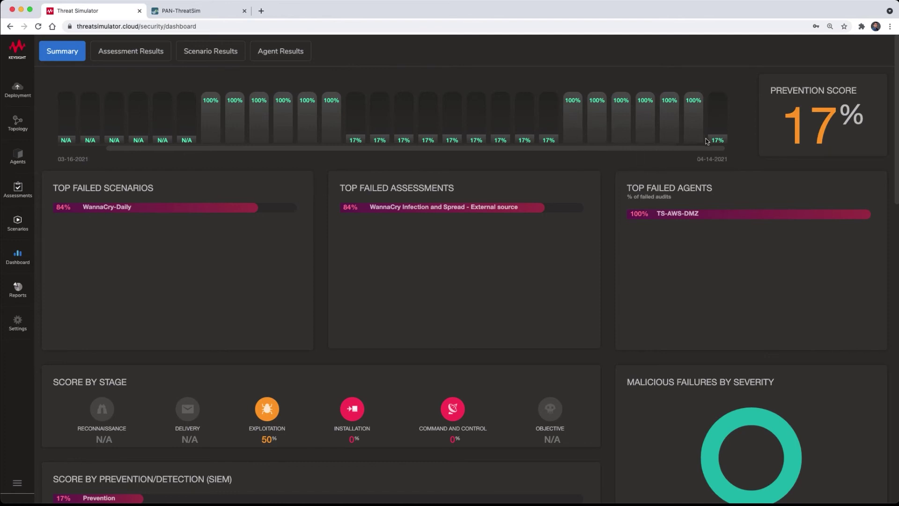
{"action": "mouse_move", "coordinate": [717, 144]}
{"action": "scroll", "coordinate": [670, 307], "scroll_direction": "down", "scroll_amount": 1}
{"action": "scroll", "coordinate": [670, 309], "scroll_direction": "down", "scroll_amount": 5}
{"action": "scroll", "coordinate": [670, 307], "scroll_direction": "down", "scroll_amount": 4}
{"action": "scroll", "coordinate": [671, 309], "scroll_direction": "down", "scroll_amount": 2}
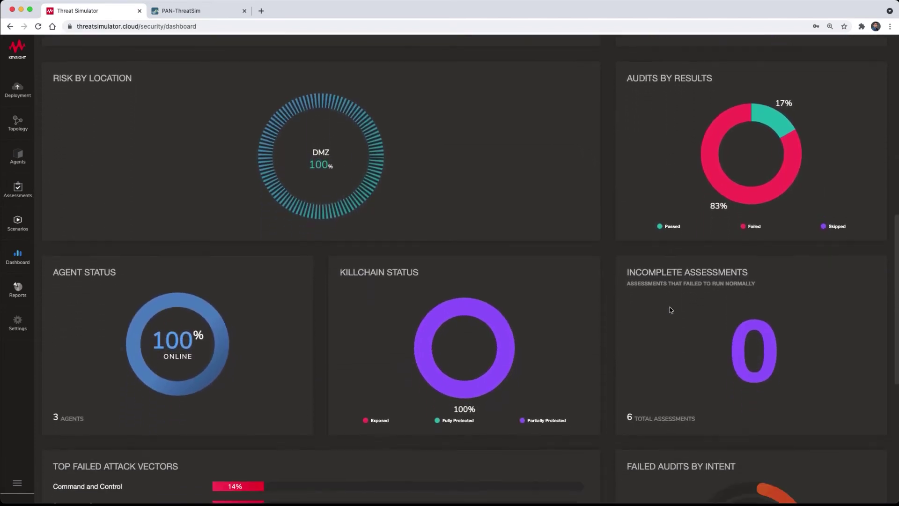
{"action": "scroll", "coordinate": [669, 307], "scroll_direction": "down", "scroll_amount": 4}
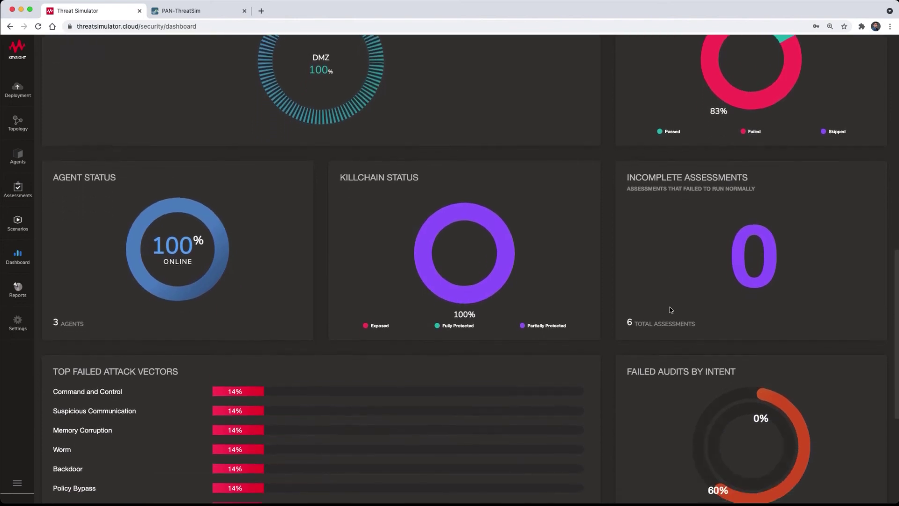
{"action": "scroll", "coordinate": [671, 310], "scroll_direction": "down", "scroll_amount": 3}
{"action": "scroll", "coordinate": [669, 307], "scroll_direction": "up", "scroll_amount": 20}
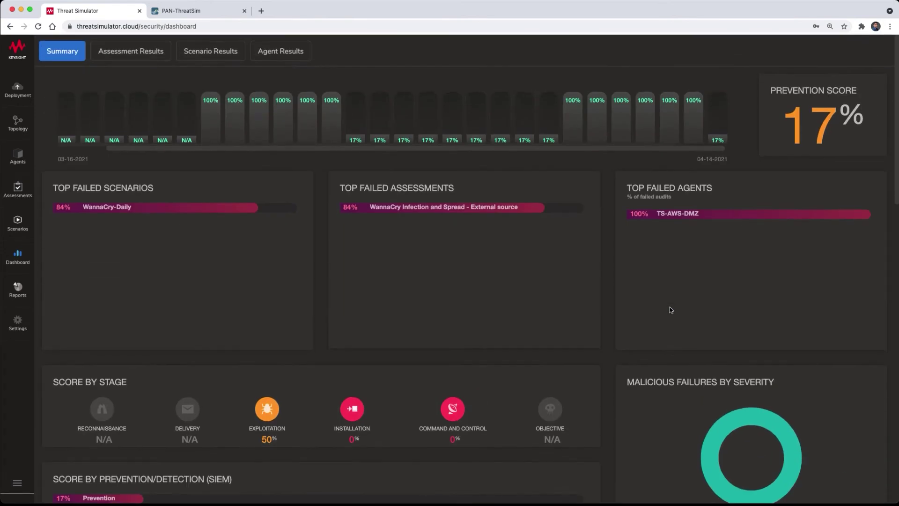
Step: Open the Exploitation stage details in Scenario Results and expand the ETERNALBLUE audit summary
{"action": "left_click", "coordinate": [209, 55]}
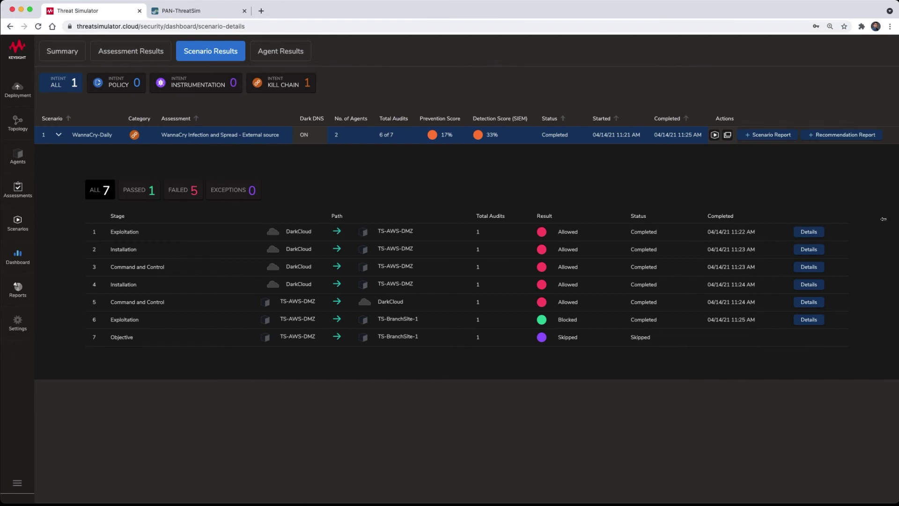
{"action": "left_click", "coordinate": [808, 231]}
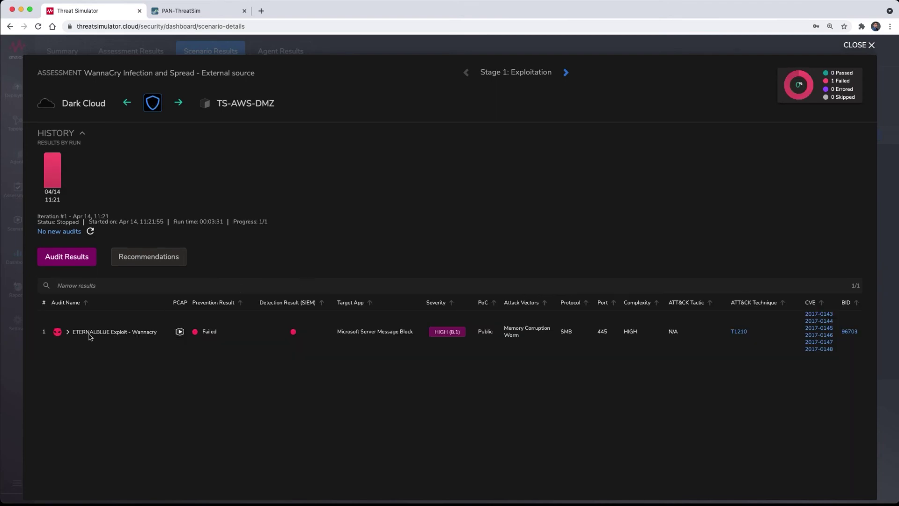
{"action": "left_click", "coordinate": [68, 333]}
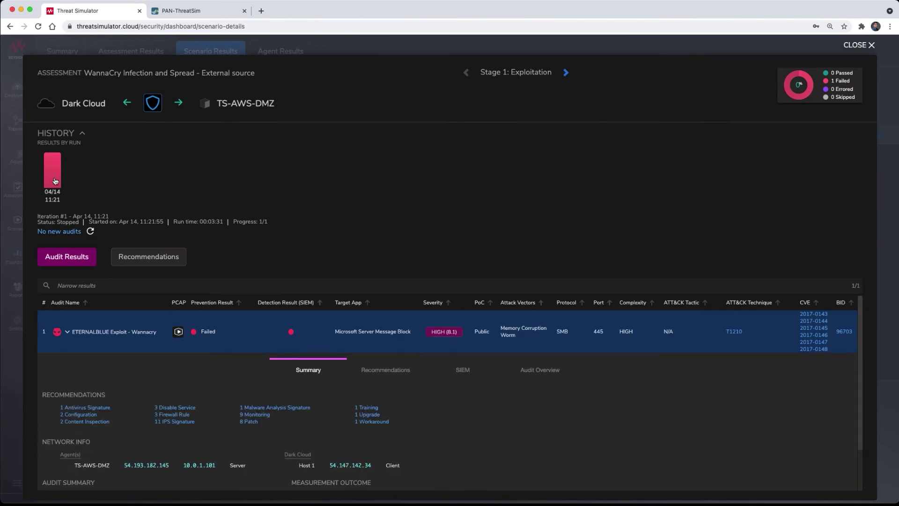
{"action": "left_click", "coordinate": [81, 135]}
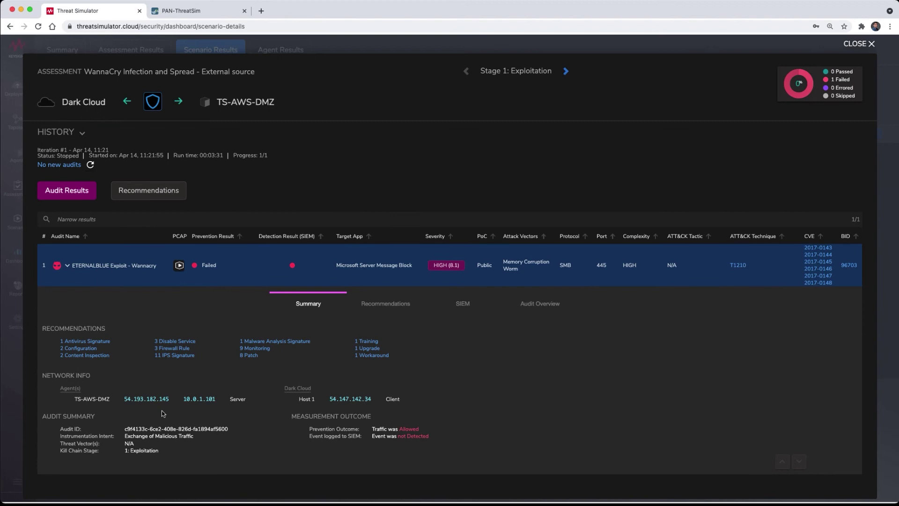
{"action": "scroll", "coordinate": [176, 390], "scroll_direction": "up", "scroll_amount": 1}
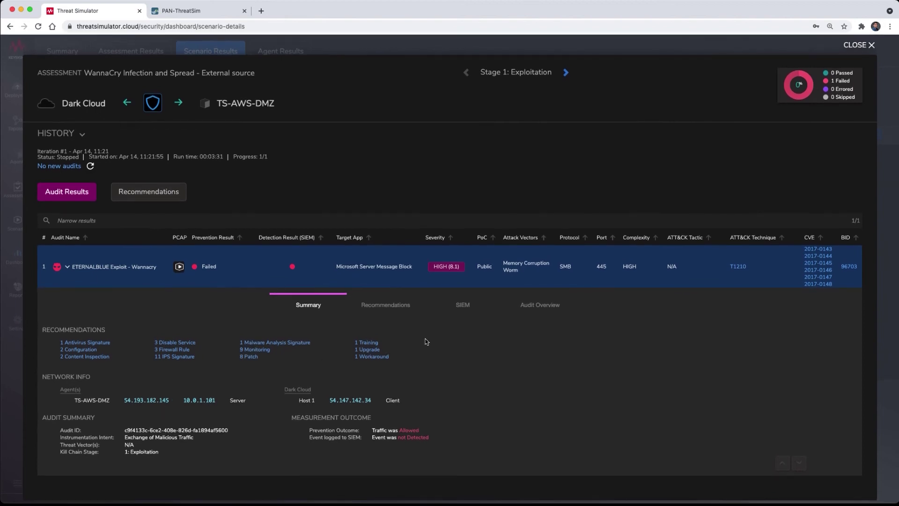
Step: Show the ETERNALBLUE audit's recommendations and select signature ID 55511
{"action": "left_click", "coordinate": [396, 306]}
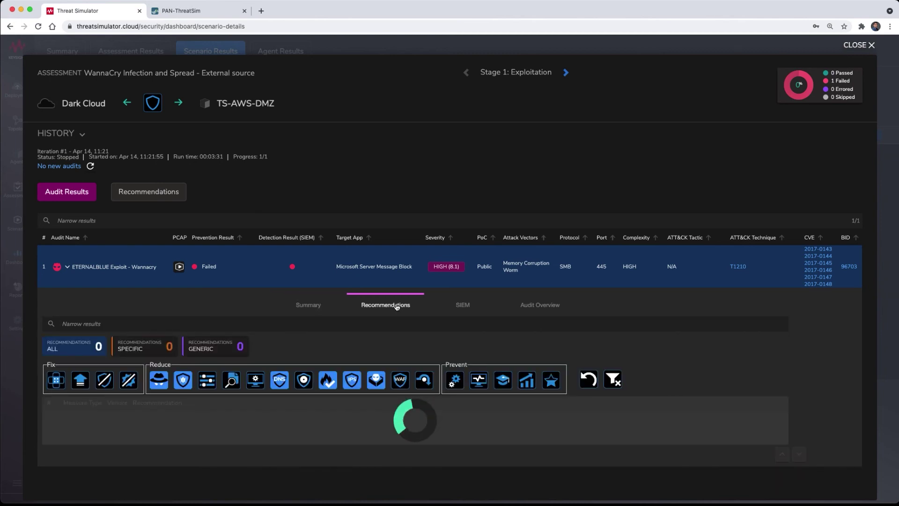
{"action": "scroll", "coordinate": [400, 420], "scroll_direction": "down", "scroll_amount": 3}
{"action": "double_click", "coordinate": [401, 417]}
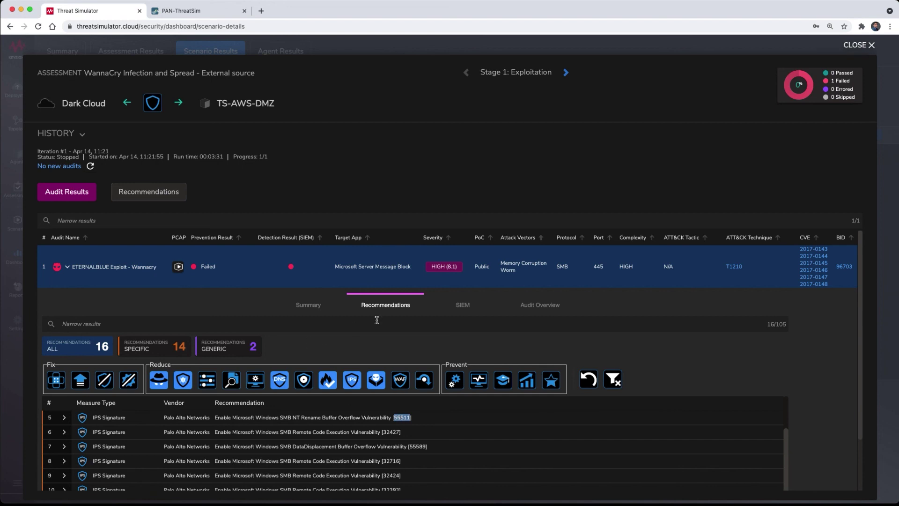
Step: Open the SIEM events and expand the allowed traffic/start event down to its rule field
{"action": "left_click", "coordinate": [460, 313]}
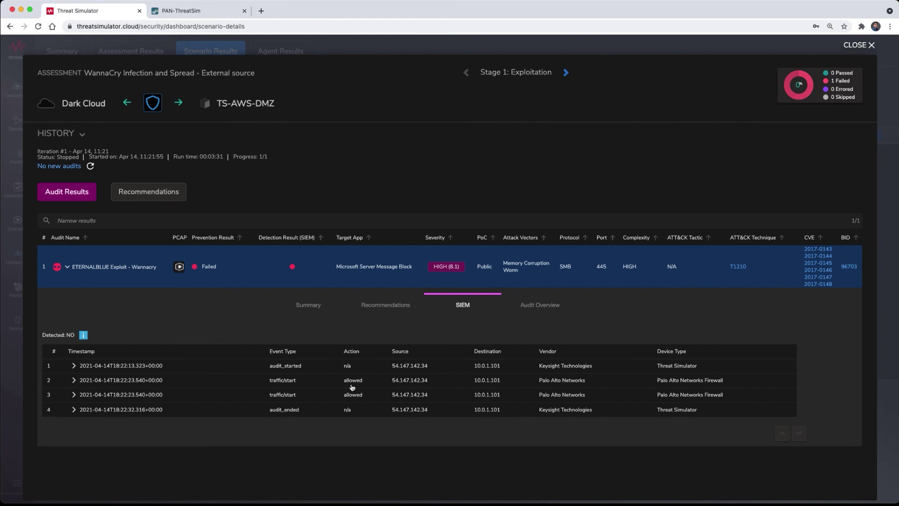
{"action": "left_click", "coordinate": [74, 380]}
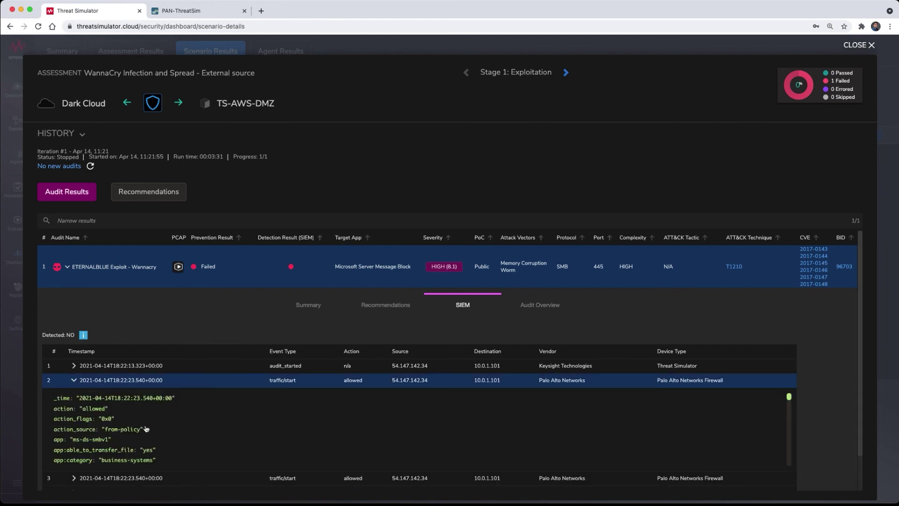
{"action": "scroll", "coordinate": [157, 447], "scroll_direction": "down", "scroll_amount": 3}
{"action": "scroll", "coordinate": [157, 447], "scroll_direction": "down", "scroll_amount": 5}
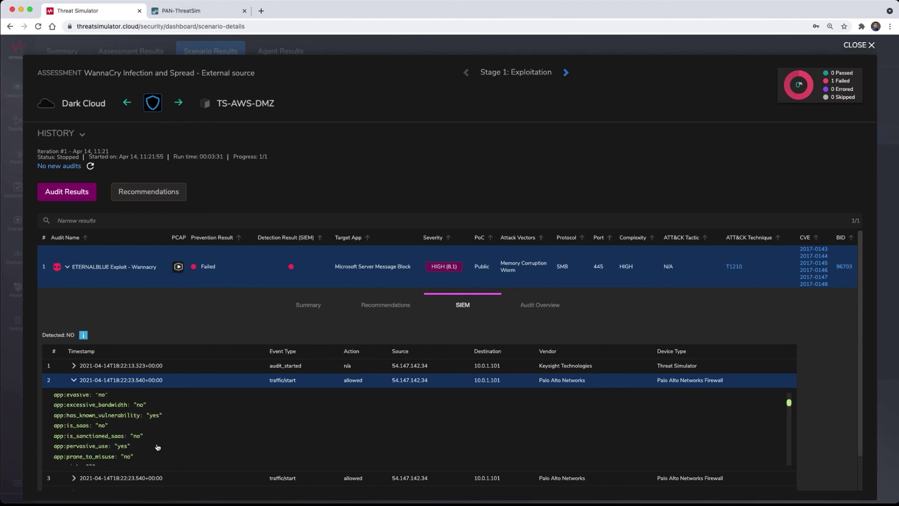
{"action": "scroll", "coordinate": [157, 447], "scroll_direction": "down", "scroll_amount": 6}
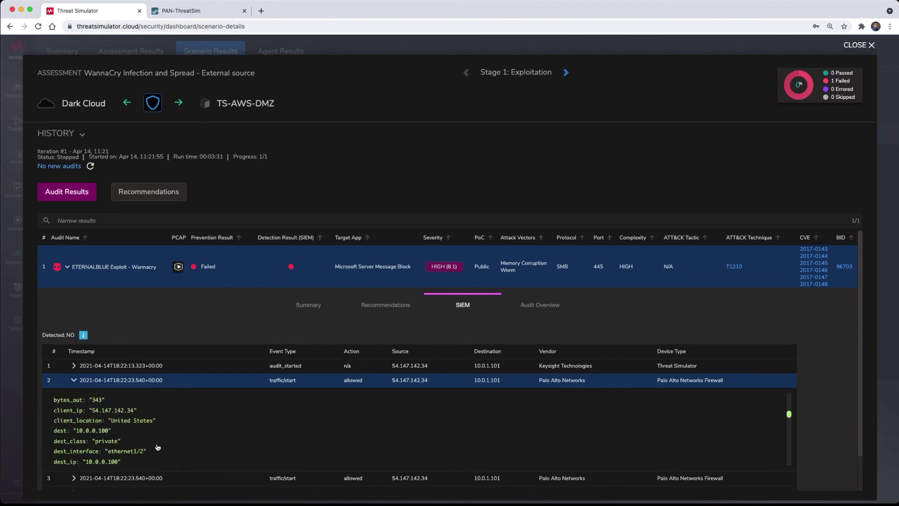
{"action": "scroll", "coordinate": [157, 447], "scroll_direction": "down", "scroll_amount": 6}
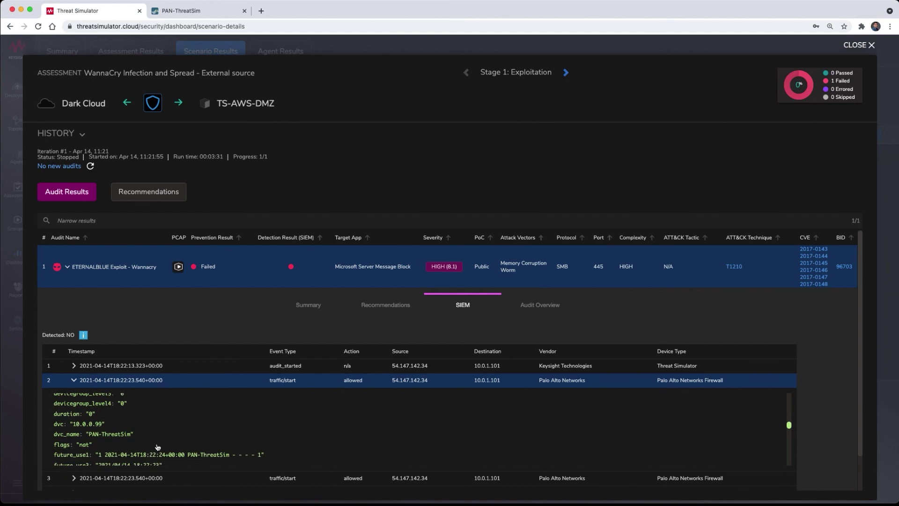
{"action": "scroll", "coordinate": [157, 447], "scroll_direction": "down", "scroll_amount": 6}
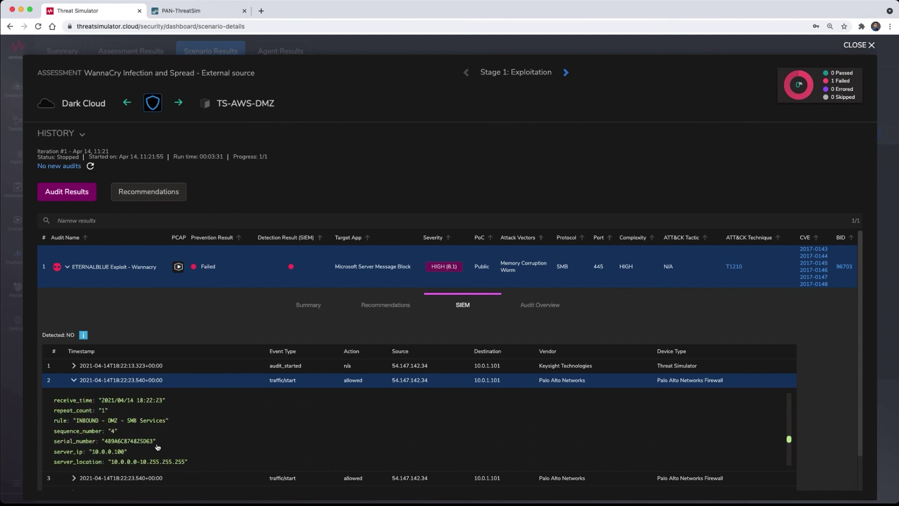